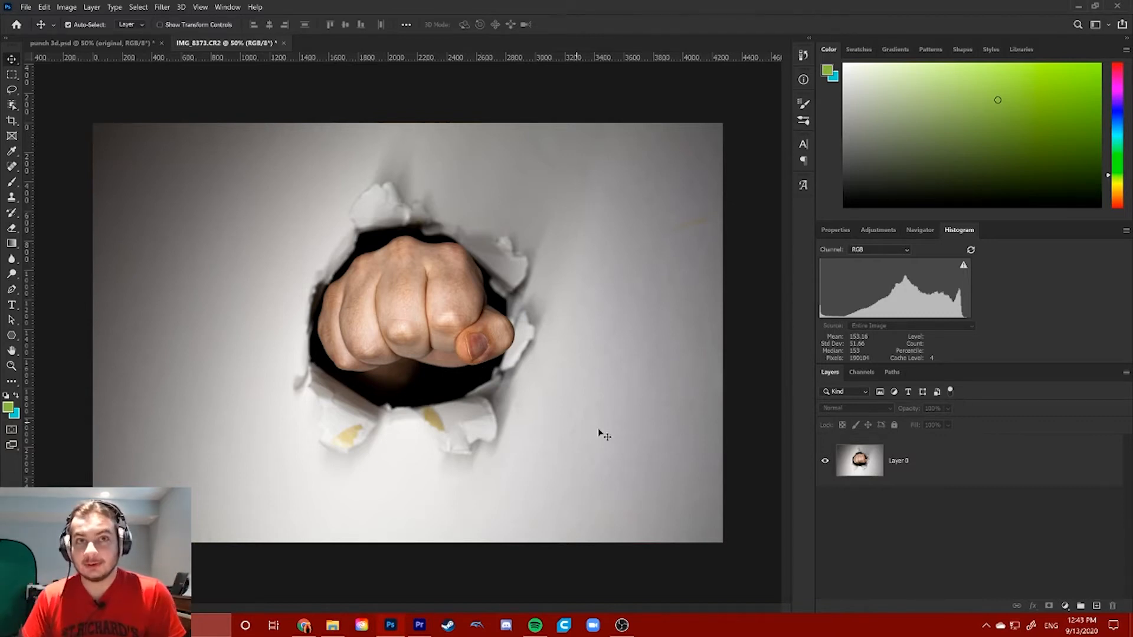
- Duplicate the photo layer Layer 0 using the default copy name
right_click(921, 470)
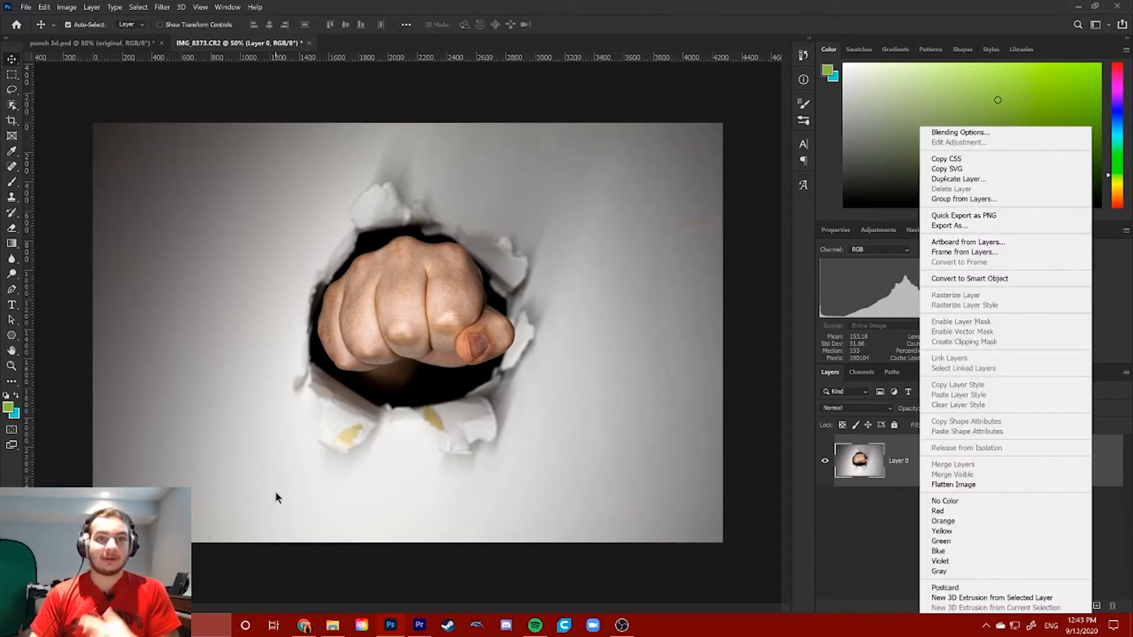
left_click(999, 179)
left_click(679, 186)
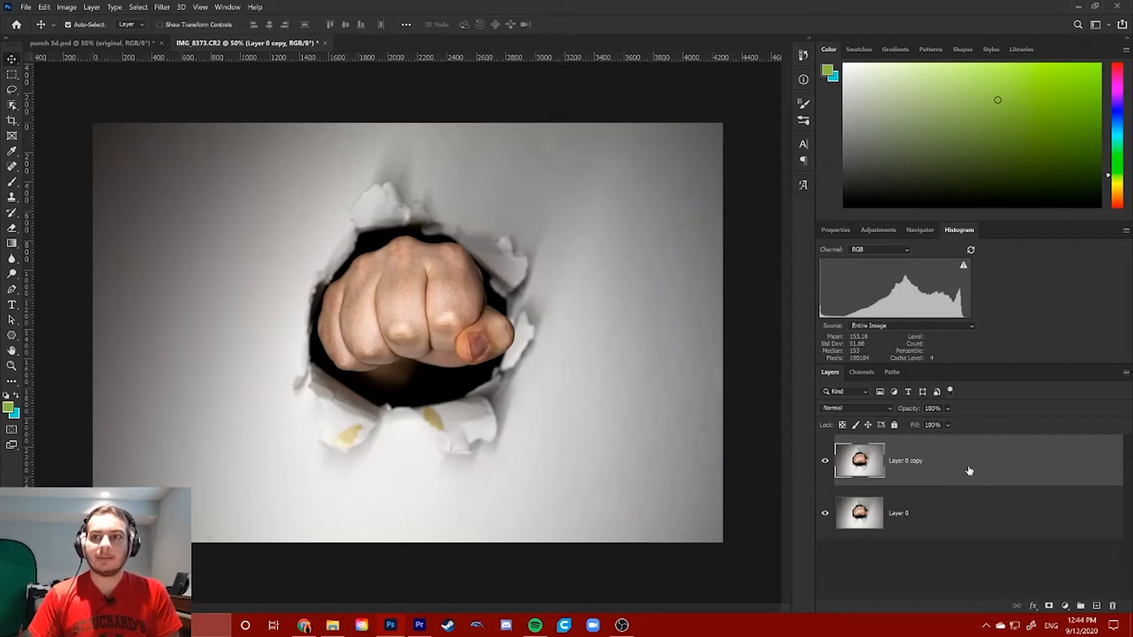
- Turn off the G and B channels in the blending options of Layer 0 copy, and check it with Layer 0 briefly hidden
double_click(1037, 466)
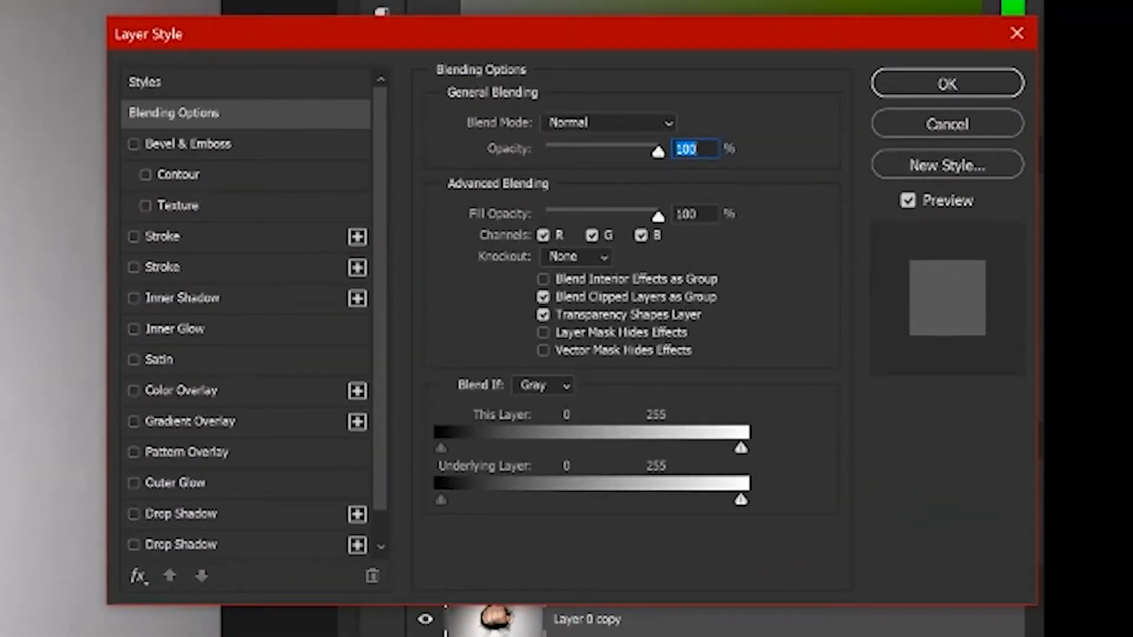
left_click(592, 235)
left_click(643, 235)
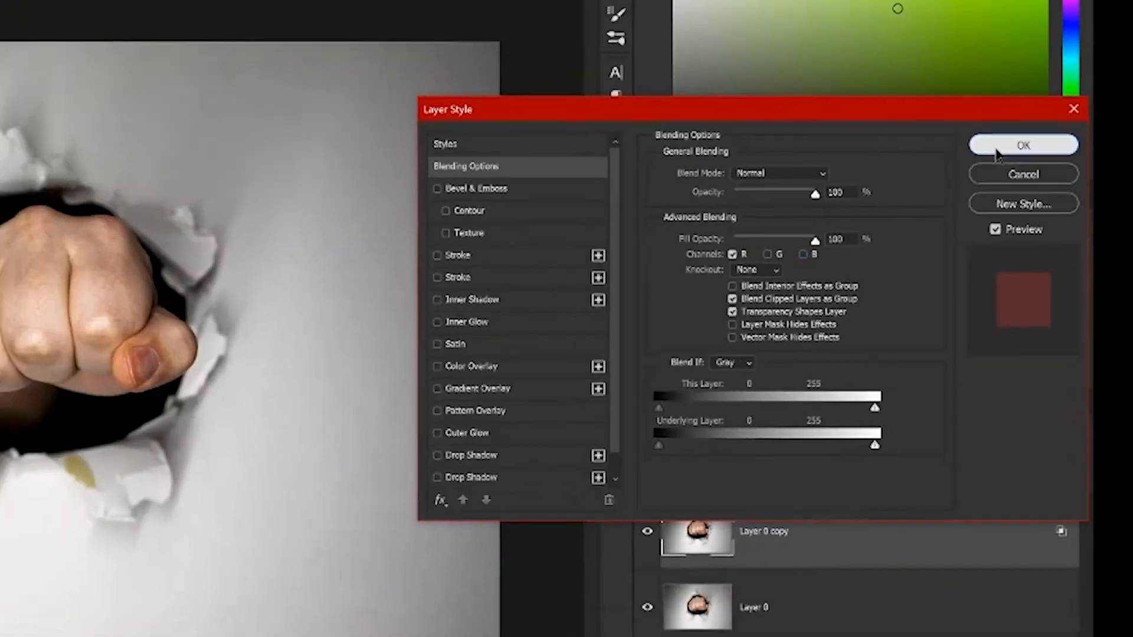
left_click(909, 85)
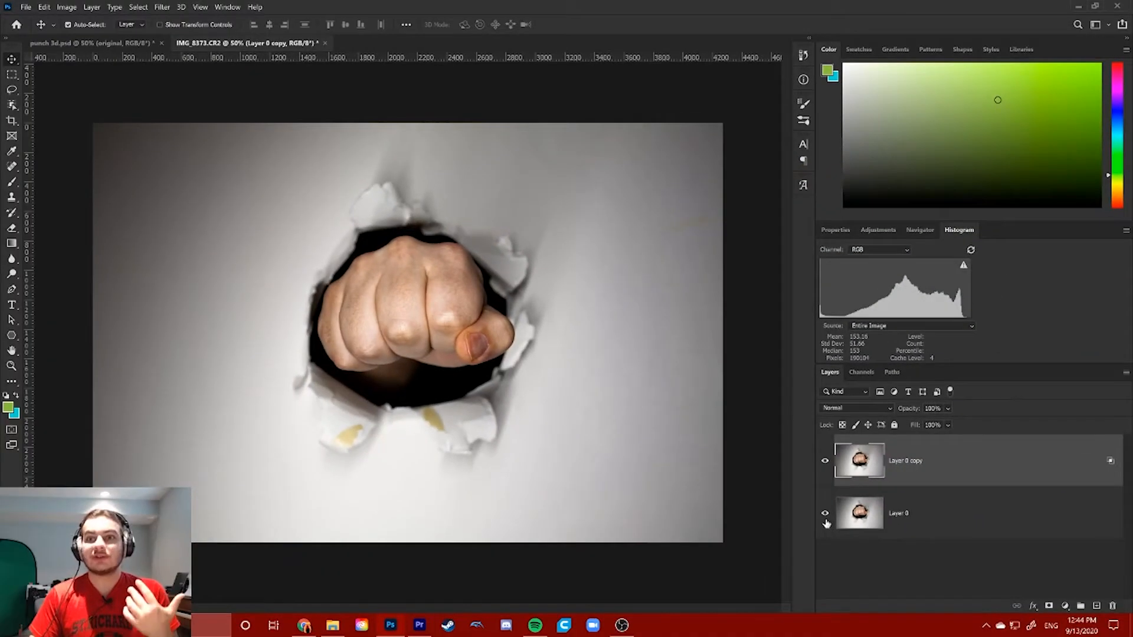
left_click(825, 514)
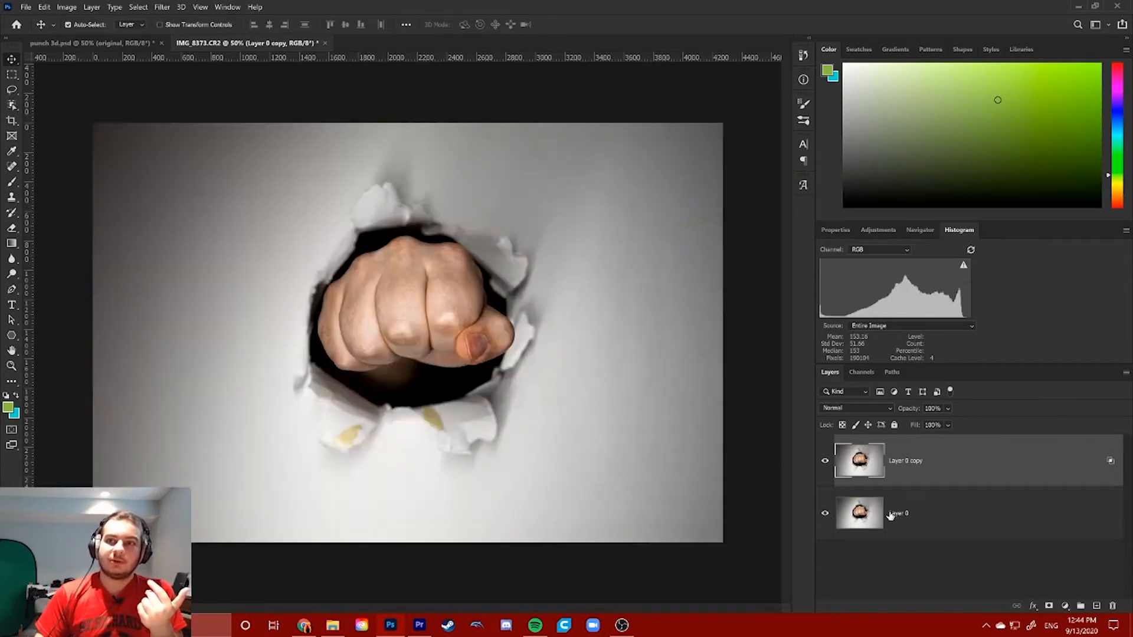
left_click(825, 514)
- Turn off the R channel in the blending options of Layer 0, and check it with Layer 0 copy briefly hidden
left_click(953, 517)
double_click(952, 517)
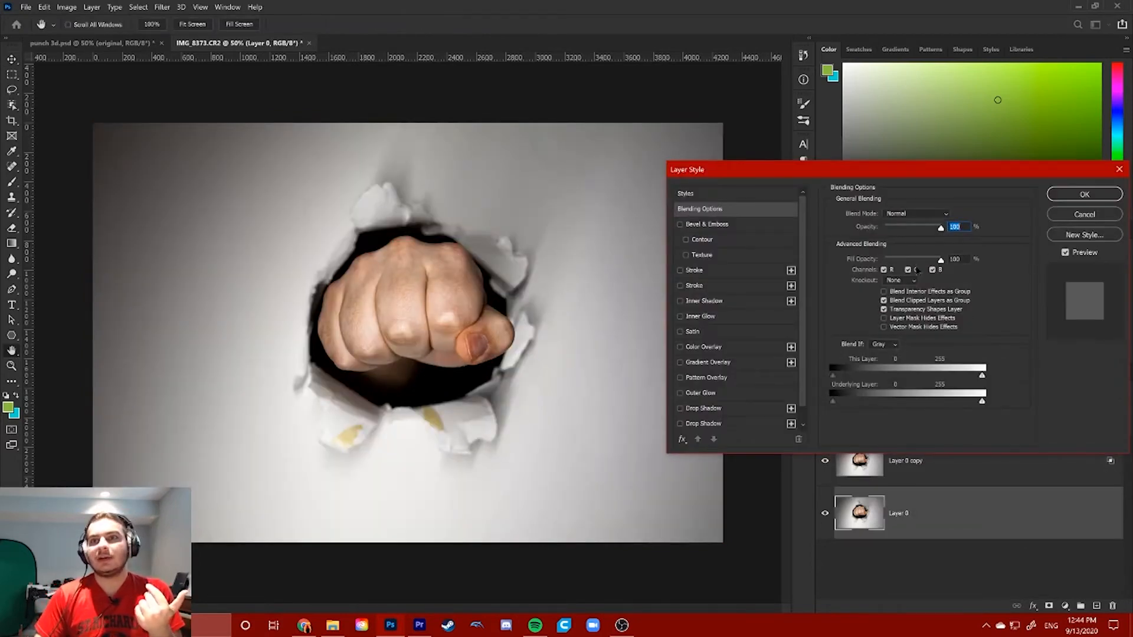
left_click(884, 269)
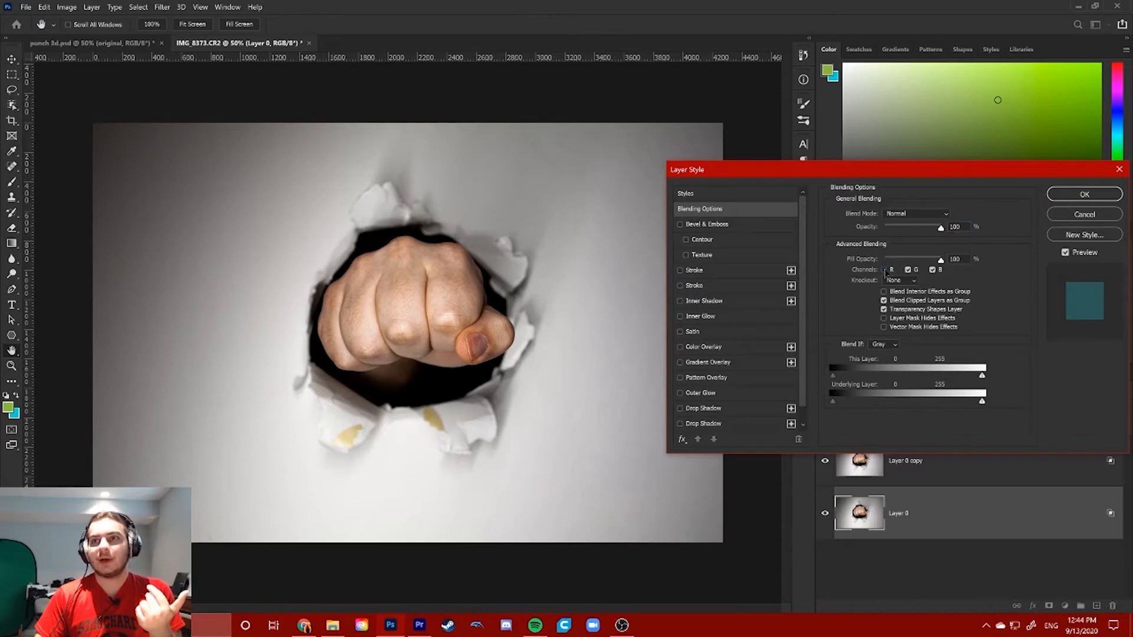
left_click(1084, 194)
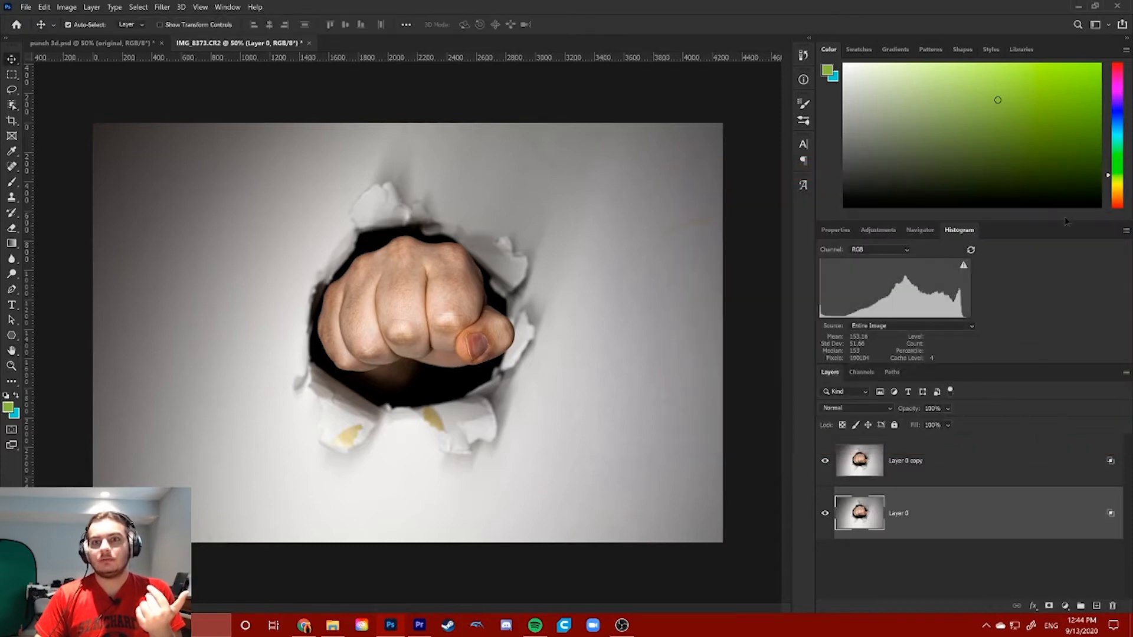
left_click(825, 461)
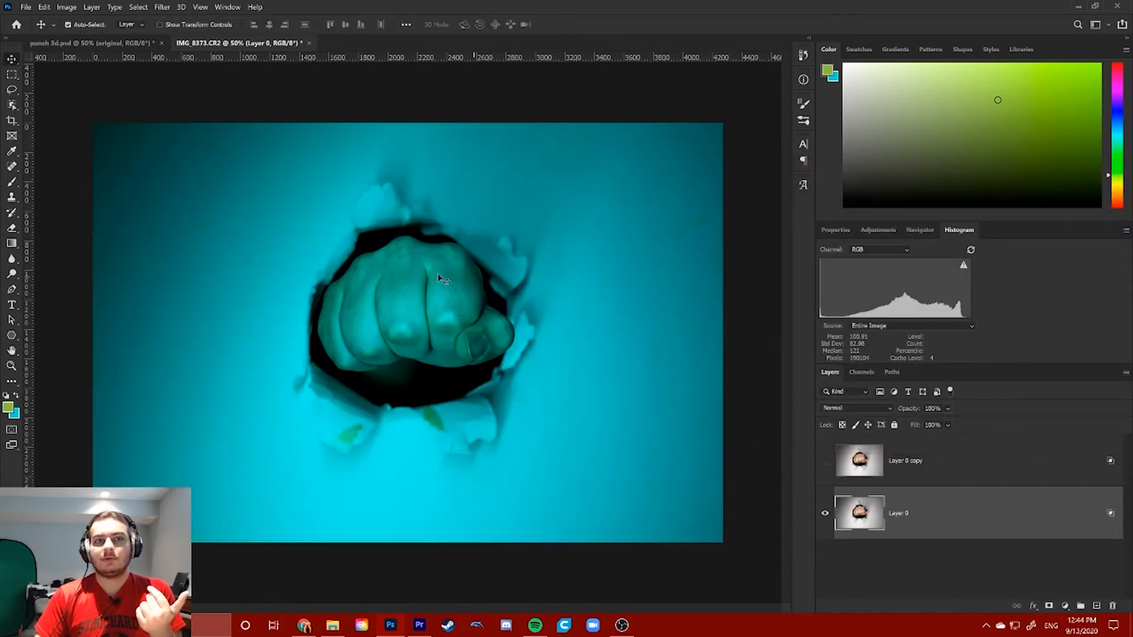
left_click(825, 461)
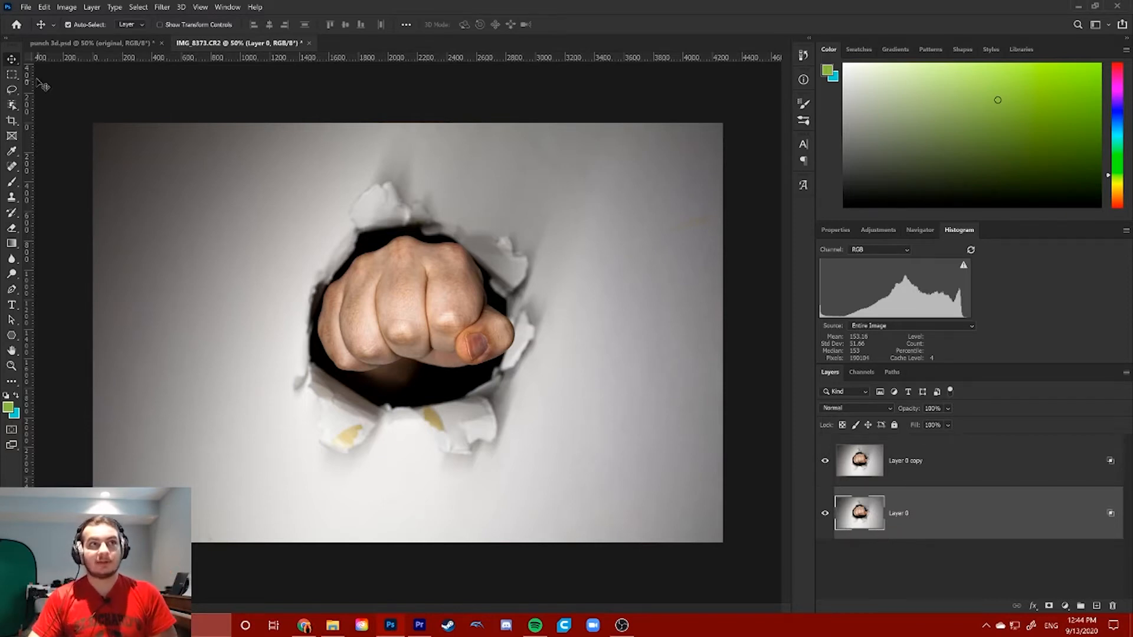
- Nudge Layer 0 copy about 50 px to the right to offset its red channel from the layer below
left_click(877, 466)
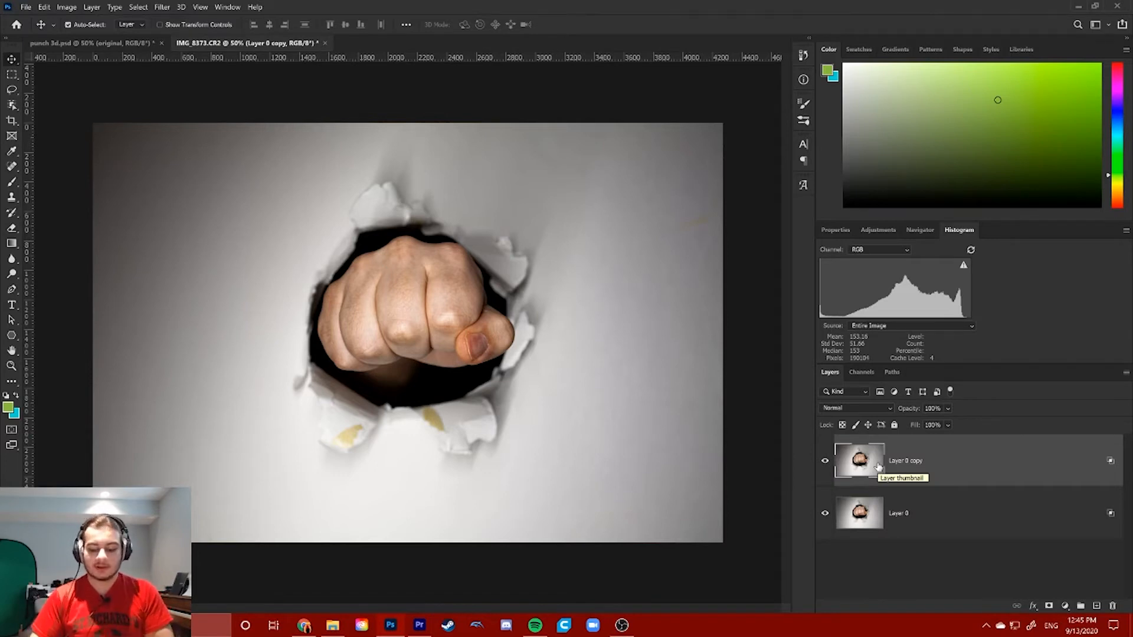
key("shift+Right")
key("shift+Right")
key("shift+Right")
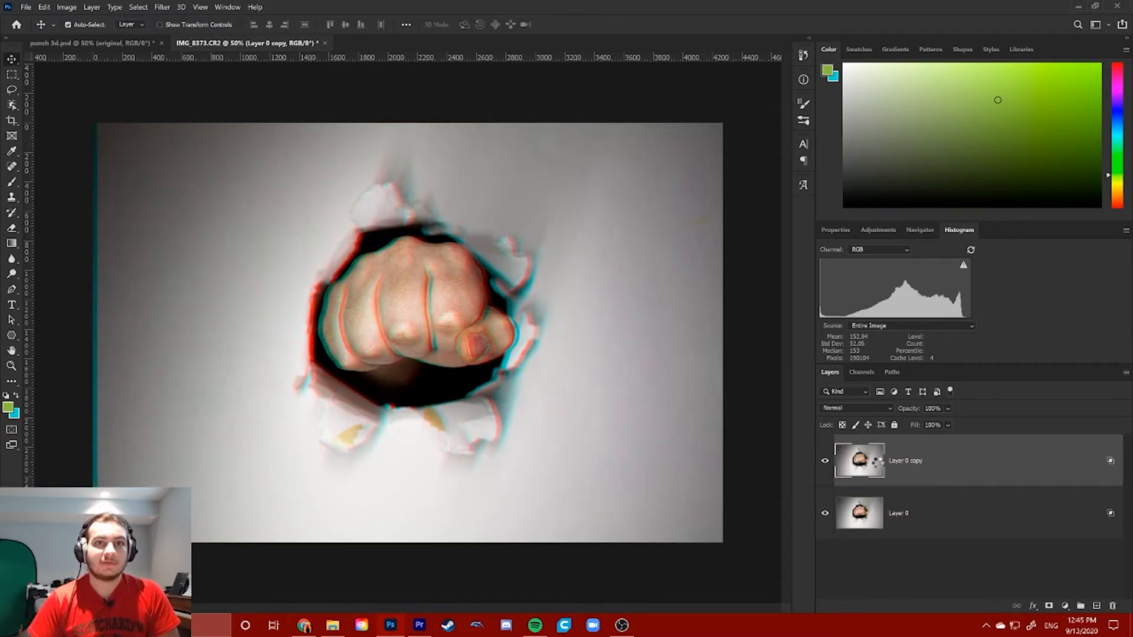
key("shift+Right")
key("shift+Right")
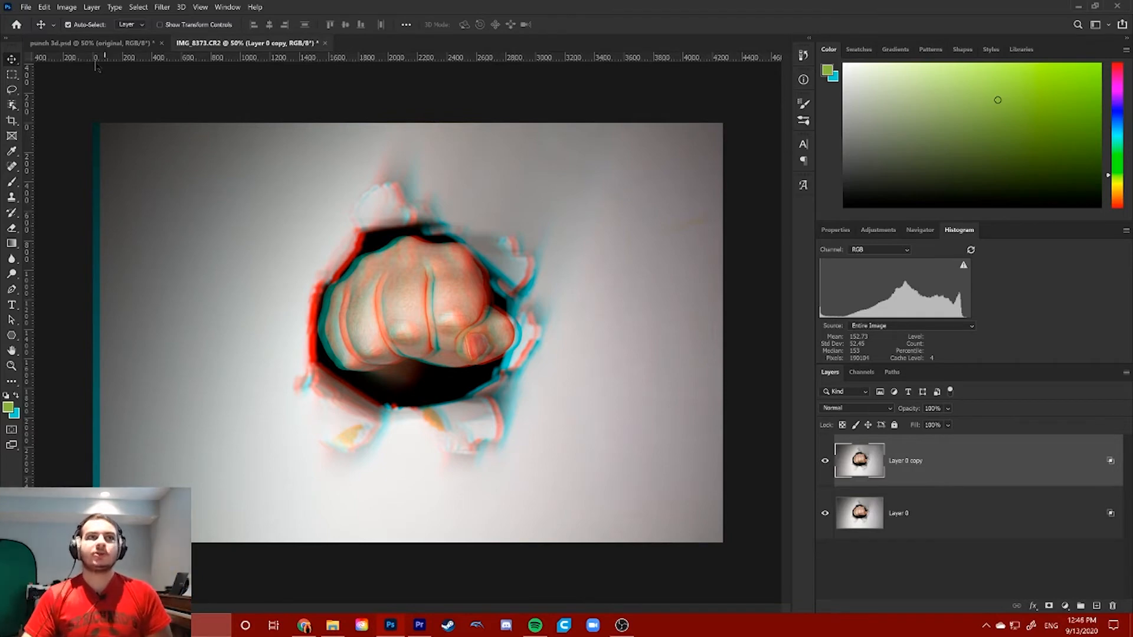
- Switch to the punch 3d.psd document and examine its layer stack from fist down to original
left_click(119, 45)
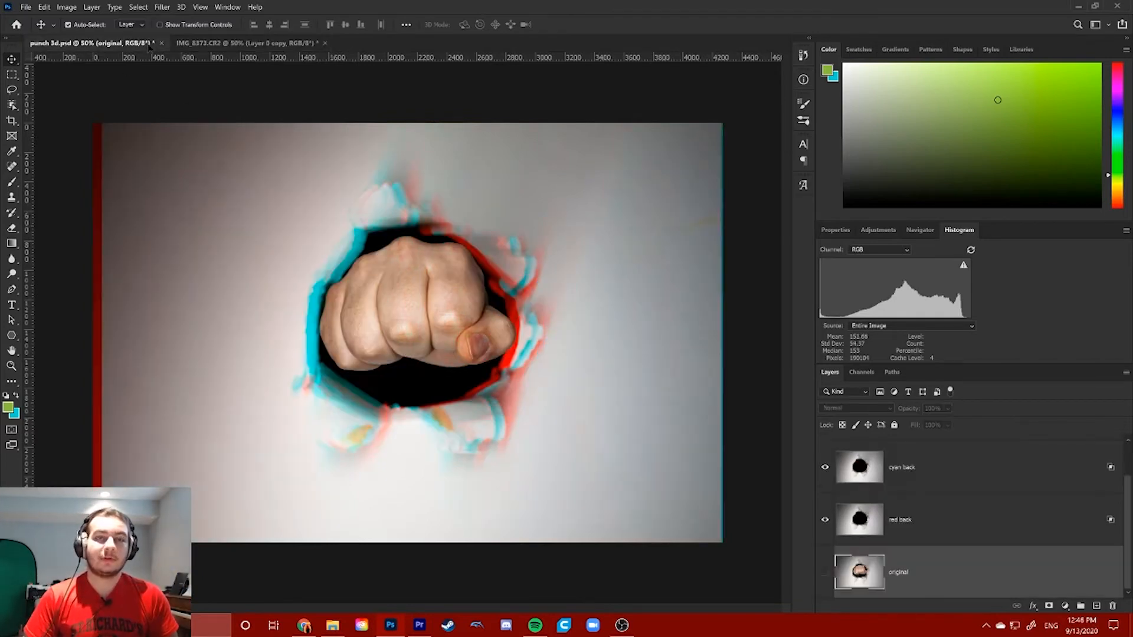
scroll(950, 523, "up", 1)
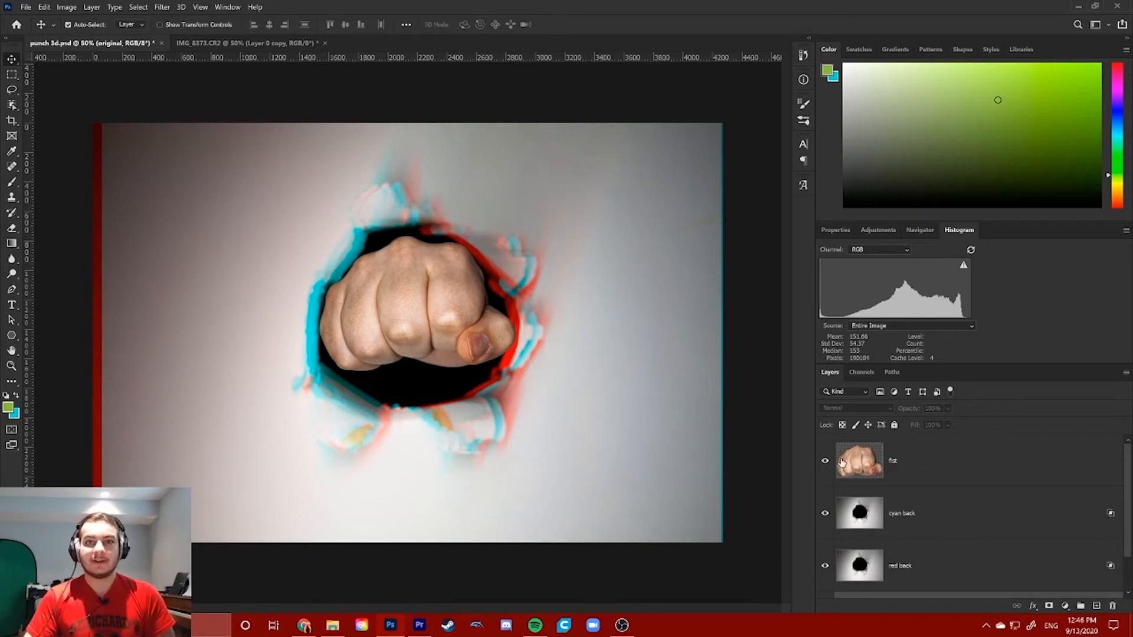
scroll(864, 472, "down", 1)
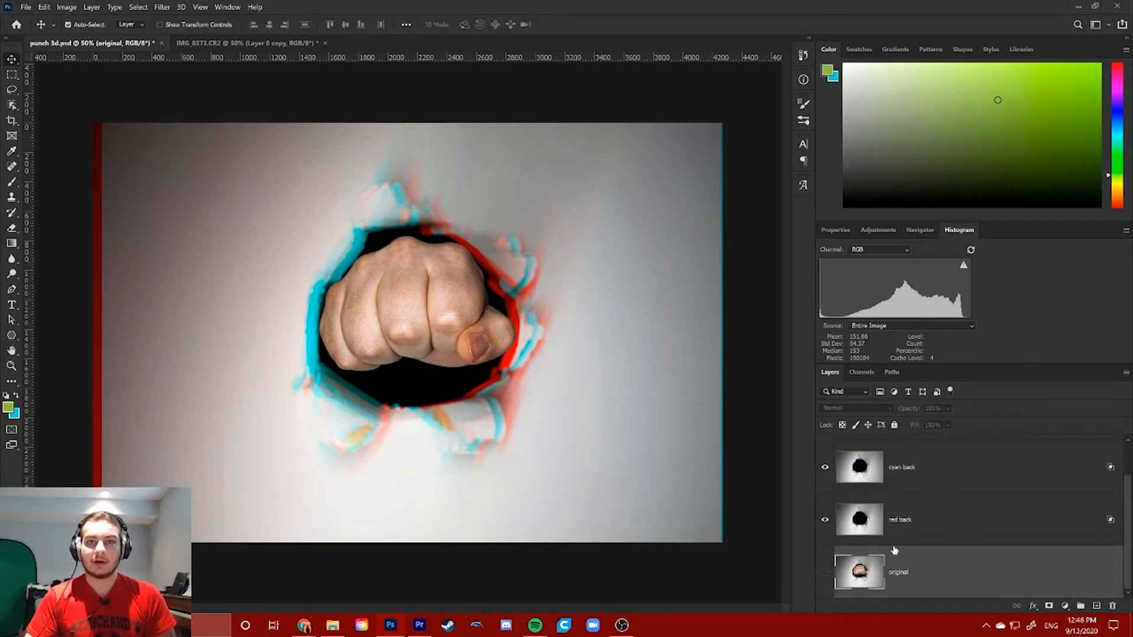
scroll(894, 550, "up", 1)
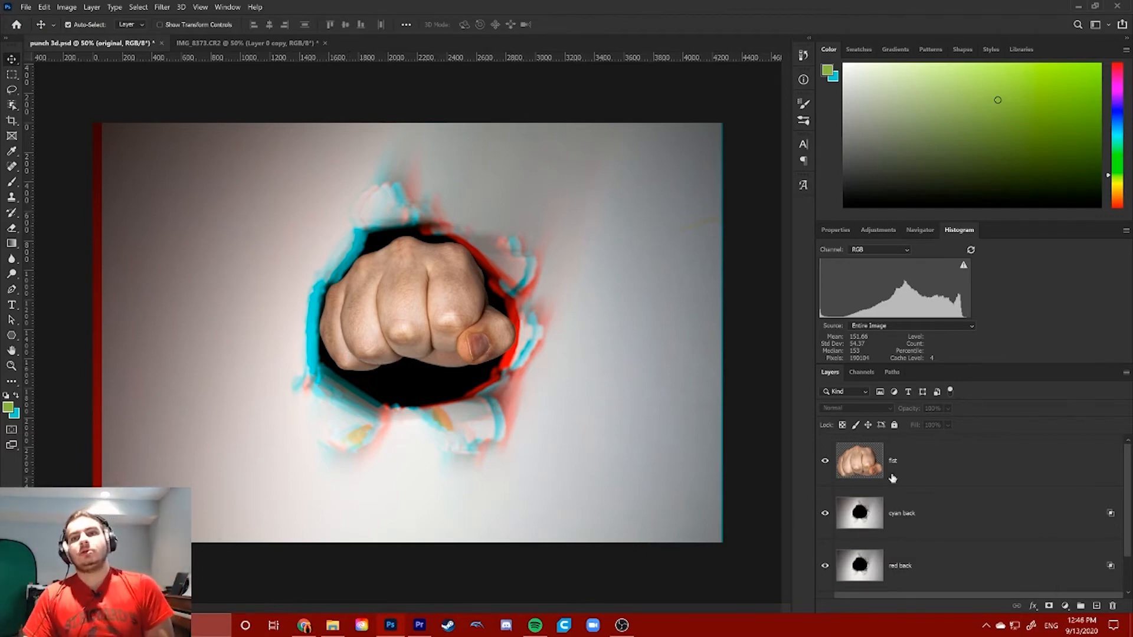
scroll(892, 478, "down", 2)
scroll(827, 470, "up", 1)
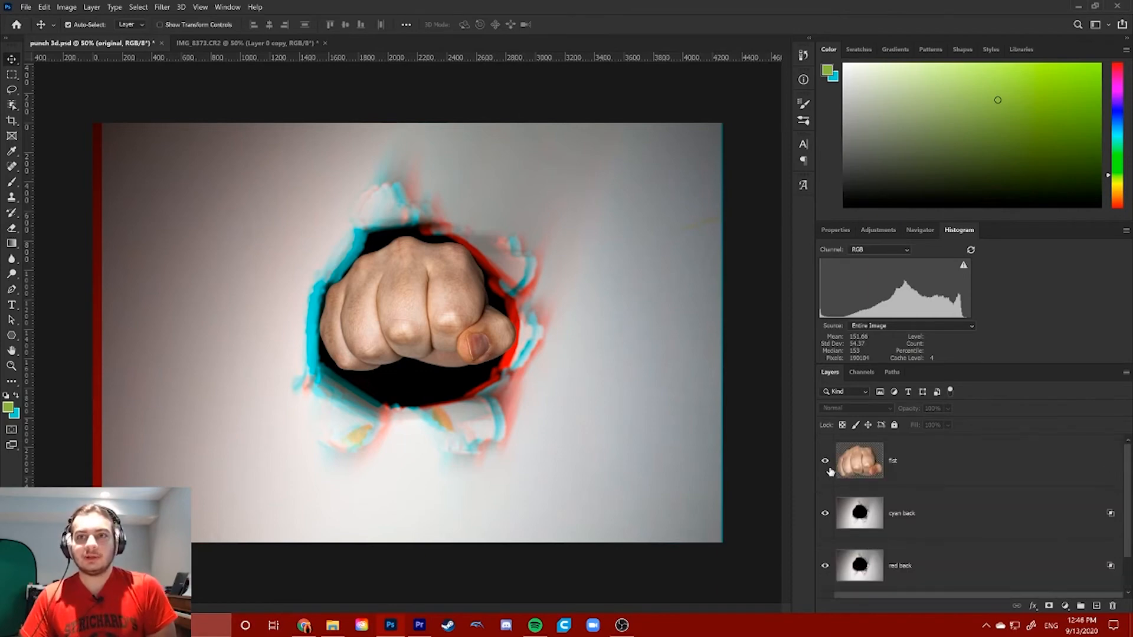
- Hide the fist, cyan back and red back layers and show the original layer on its own
left_click(825, 460)
left_click(825, 514)
left_click(825, 566)
scroll(831, 565, "down", 1)
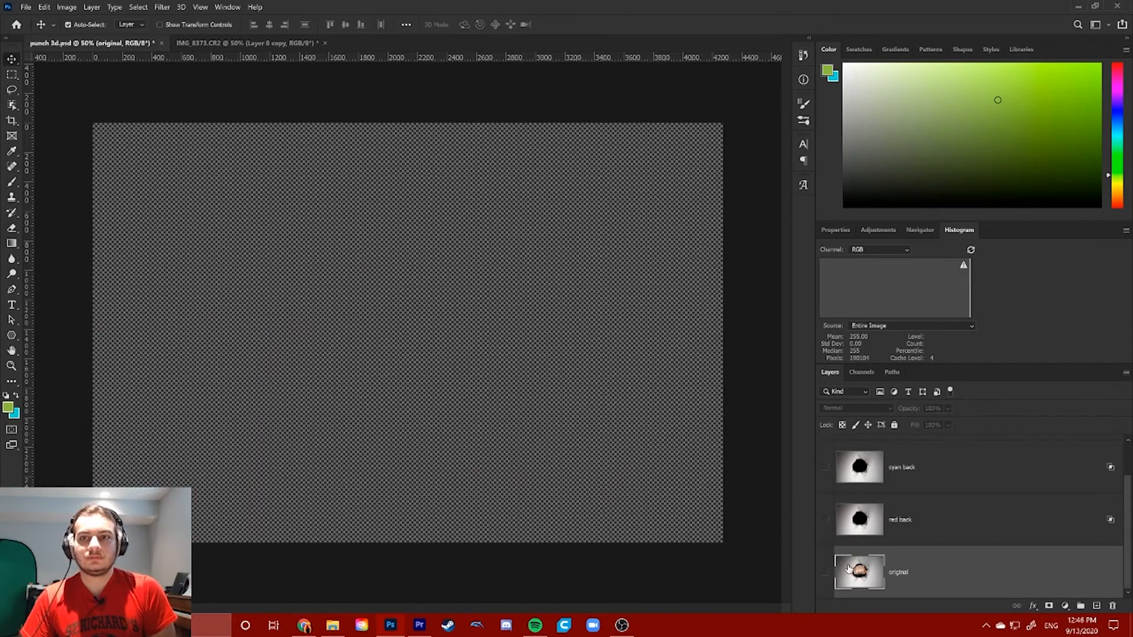
left_click(825, 572)
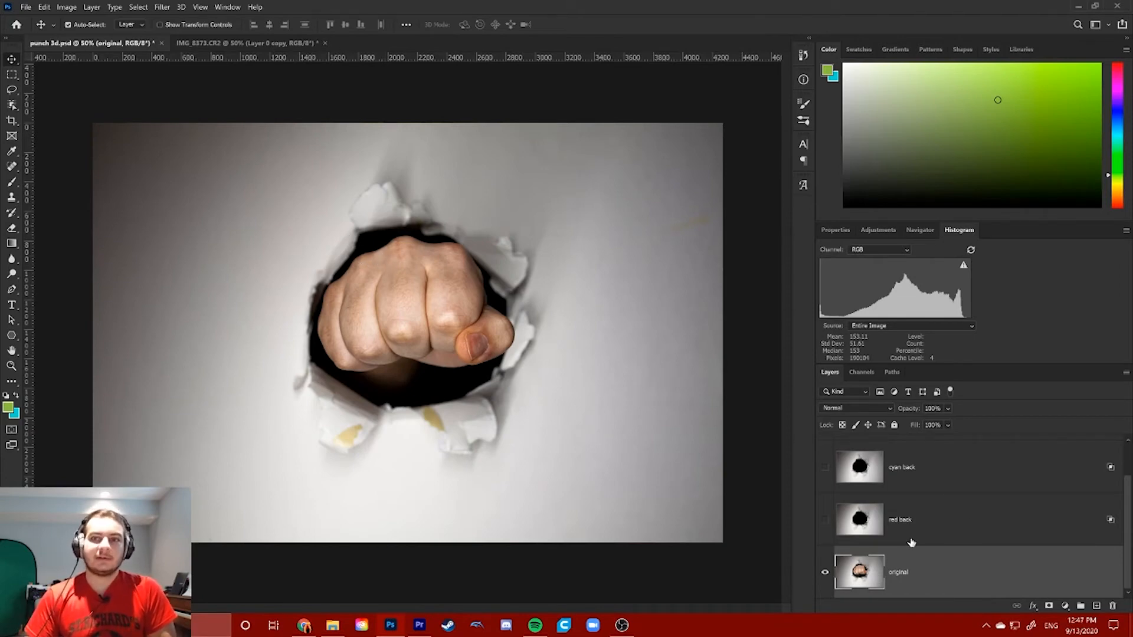
- Show the fist layer and hide the original layer, with the cyan back and red back layers turned on again
scroll(948, 541, "up", 1)
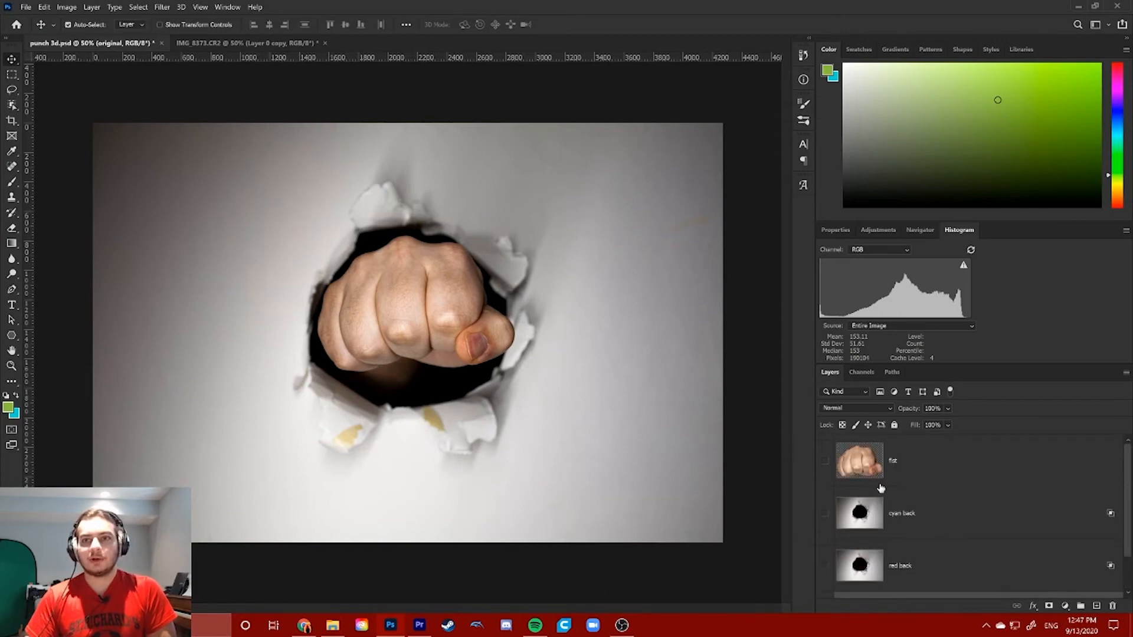
left_click(825, 460)
scroll(835, 519, "down", 1)
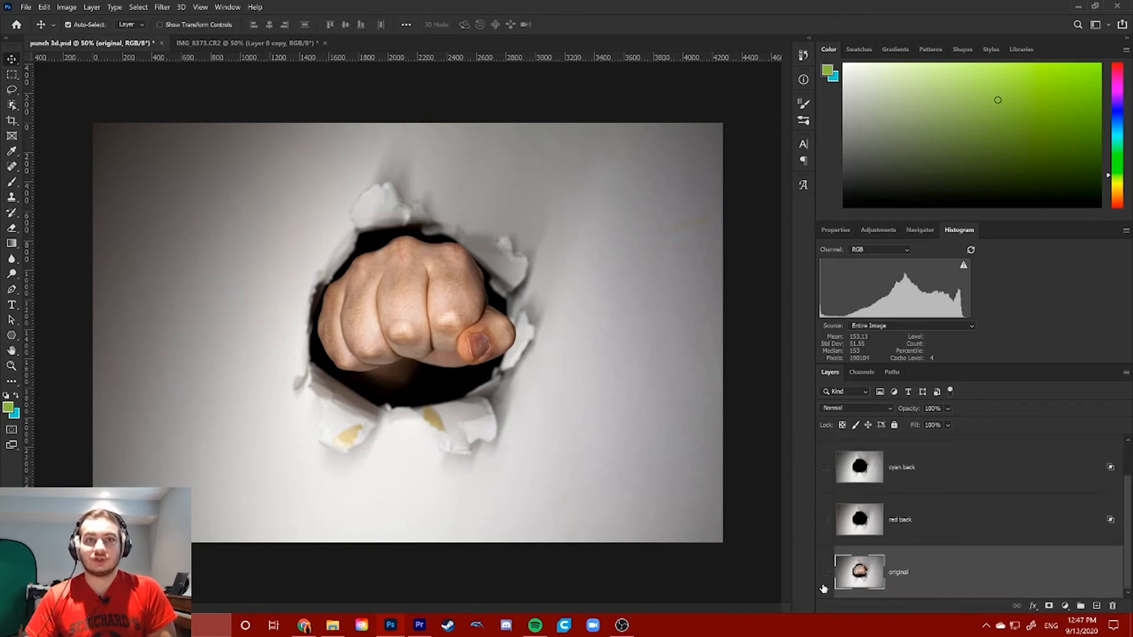
left_click(825, 572)
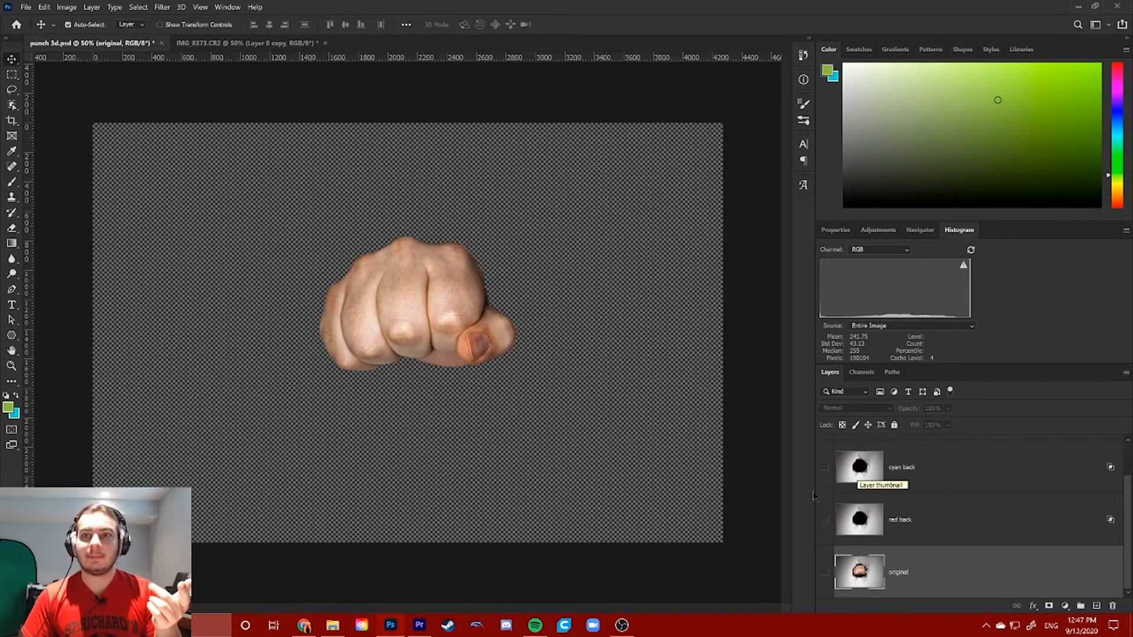
left_click(824, 468)
left_click(825, 519)
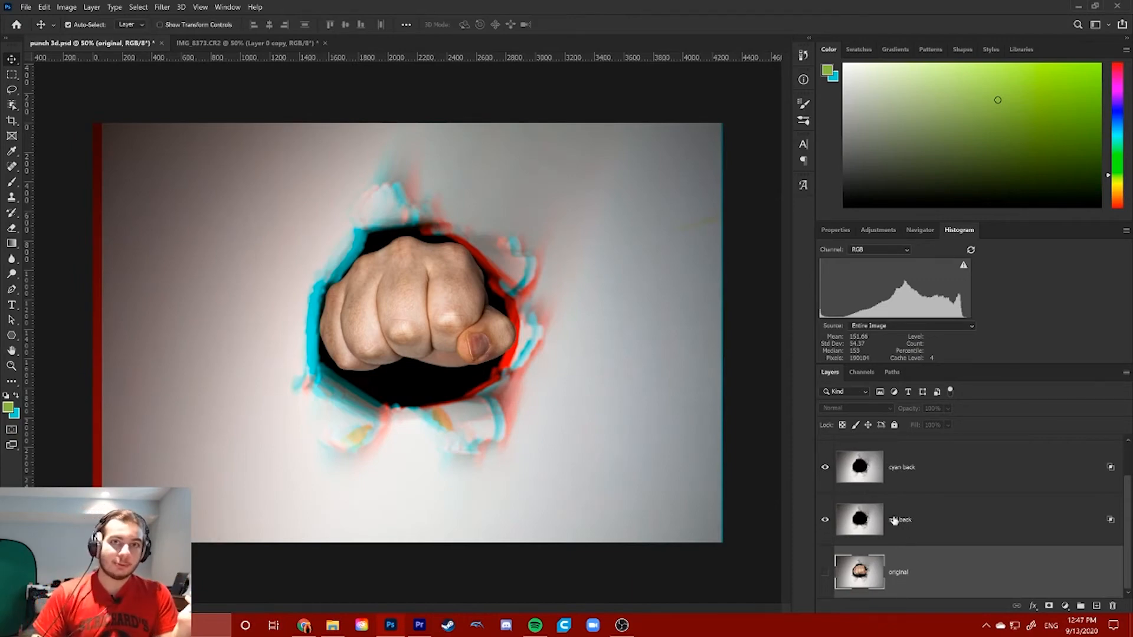
- Compare the IMG_8373.CR2 document with punch 3d.psd by alternating between them, ending on punch 3d.psd
left_click(244, 43)
left_click(92, 43)
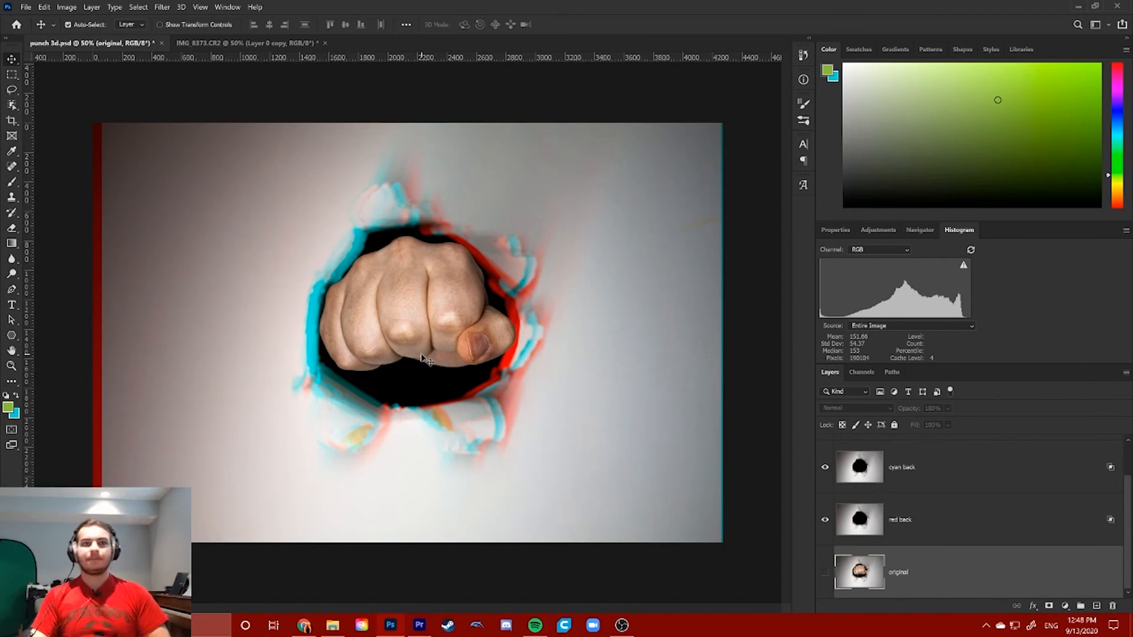
left_click(239, 42)
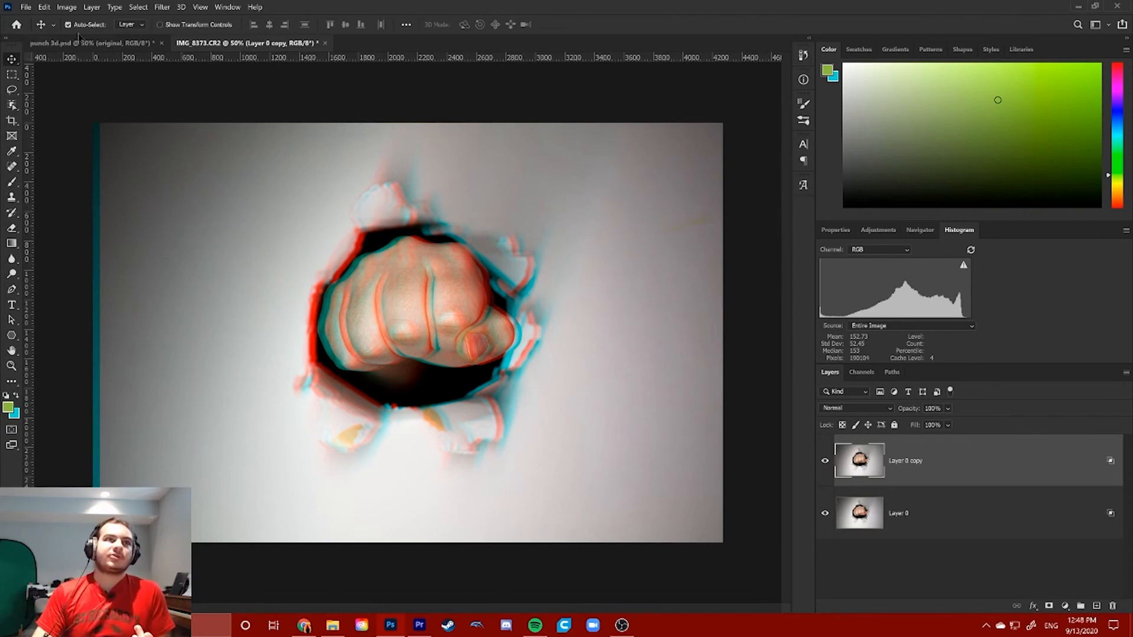
left_click(245, 43)
left_click(128, 46)
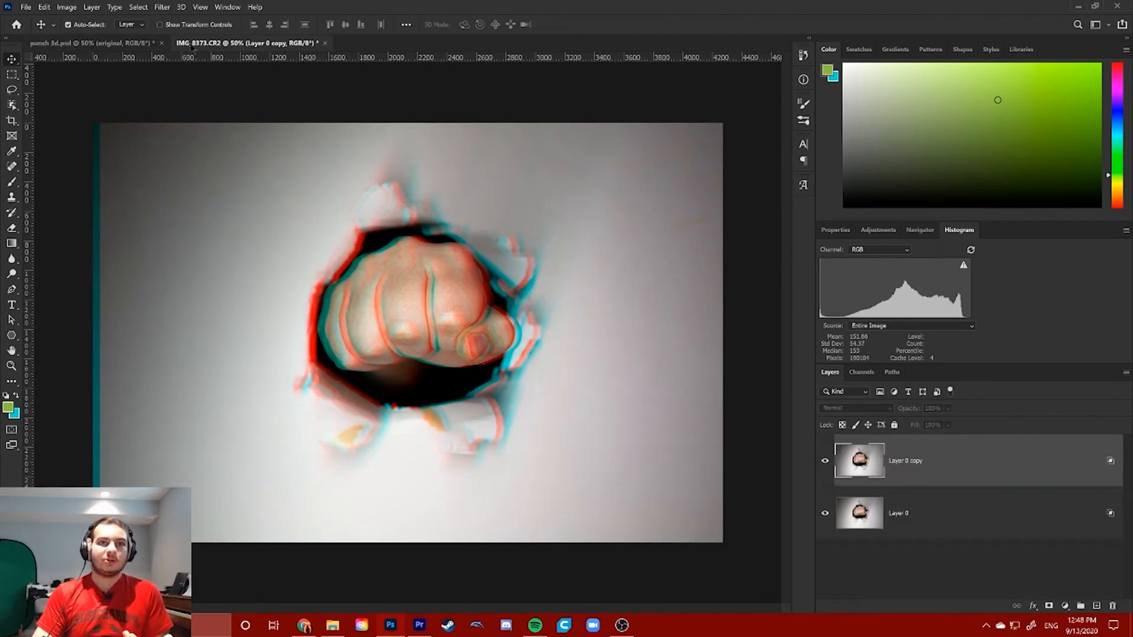
left_click(128, 47)
left_click(238, 45)
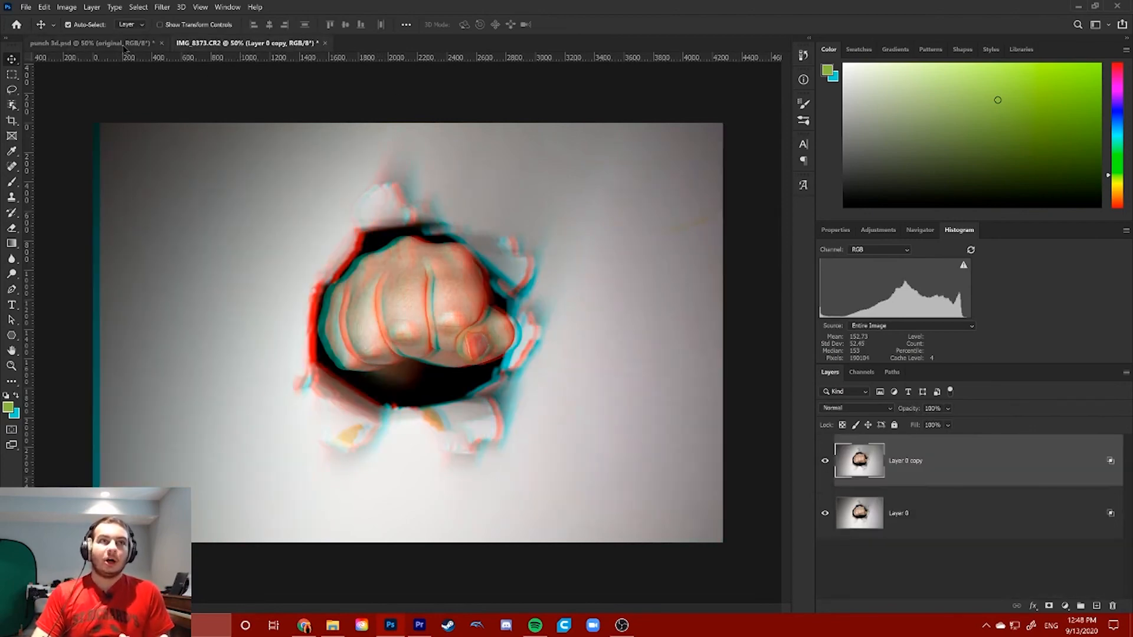
left_click(127, 46)
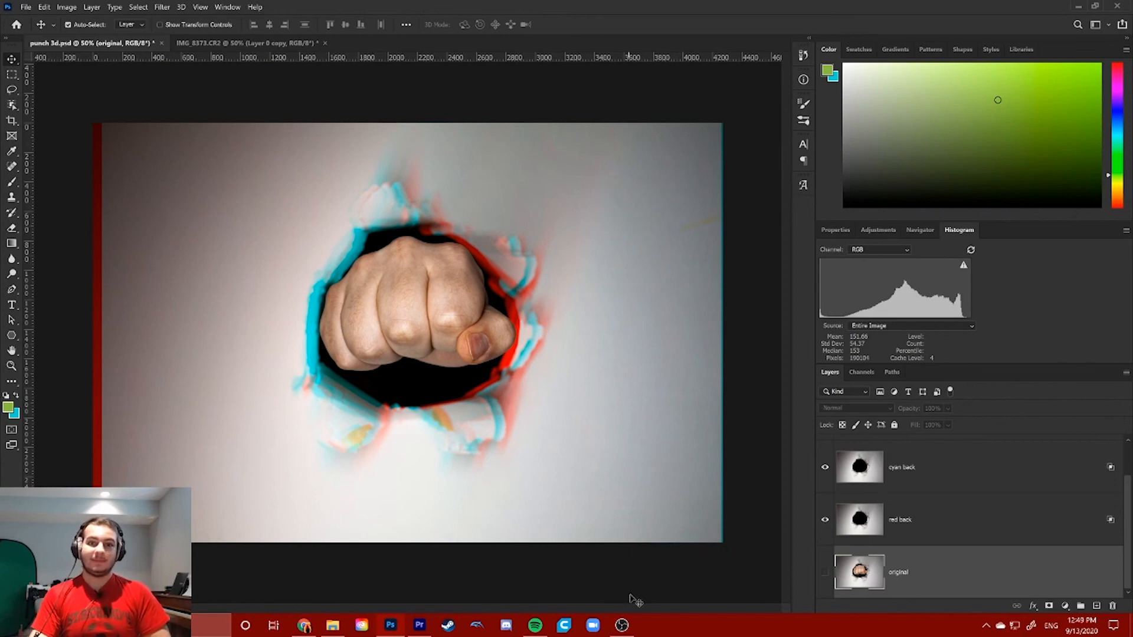
mouse_move(625, 632)
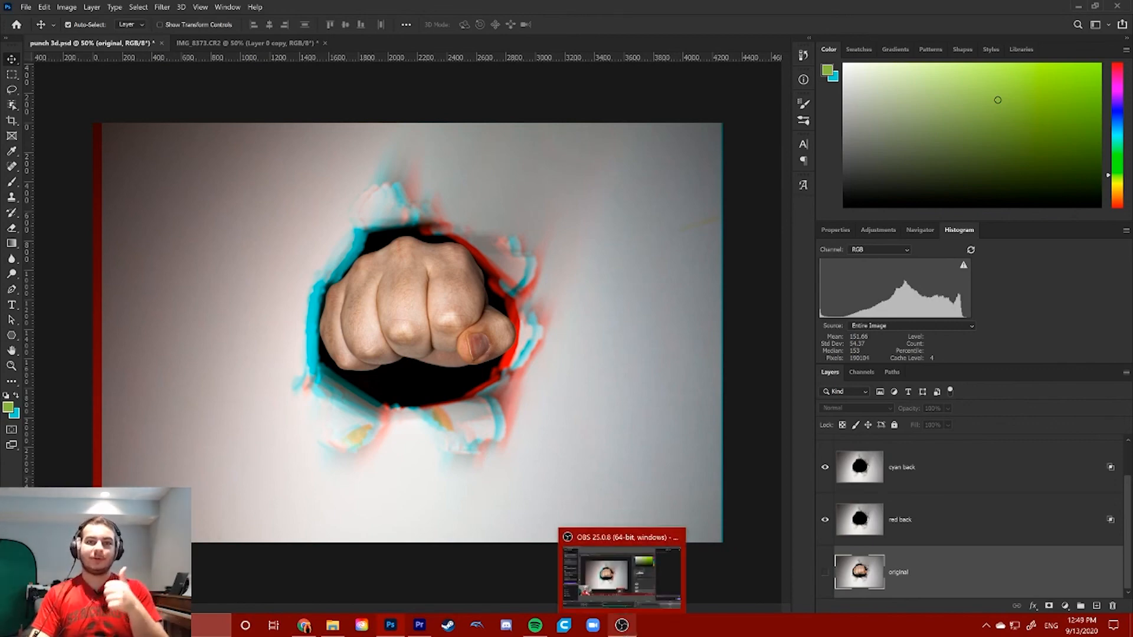